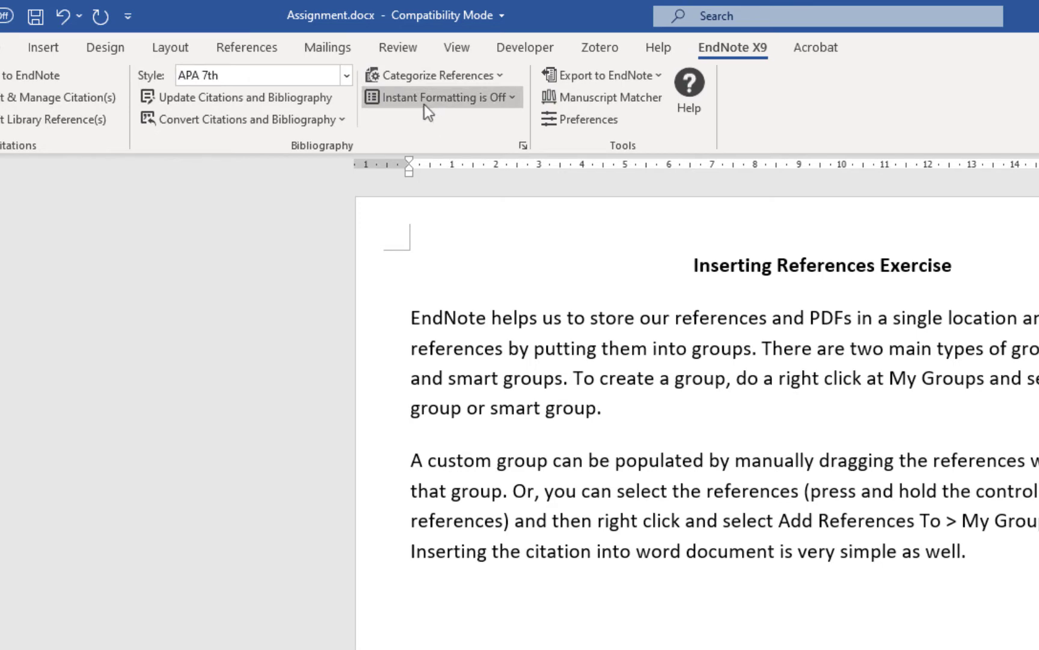
Turn on Instant Formatting and cite the 2019 journal article on Chinese reading rooms after "putting them into groups".
{"action": "left_click", "coordinate": [424, 104]}
{"action": "left_click", "coordinate": [432, 118]}
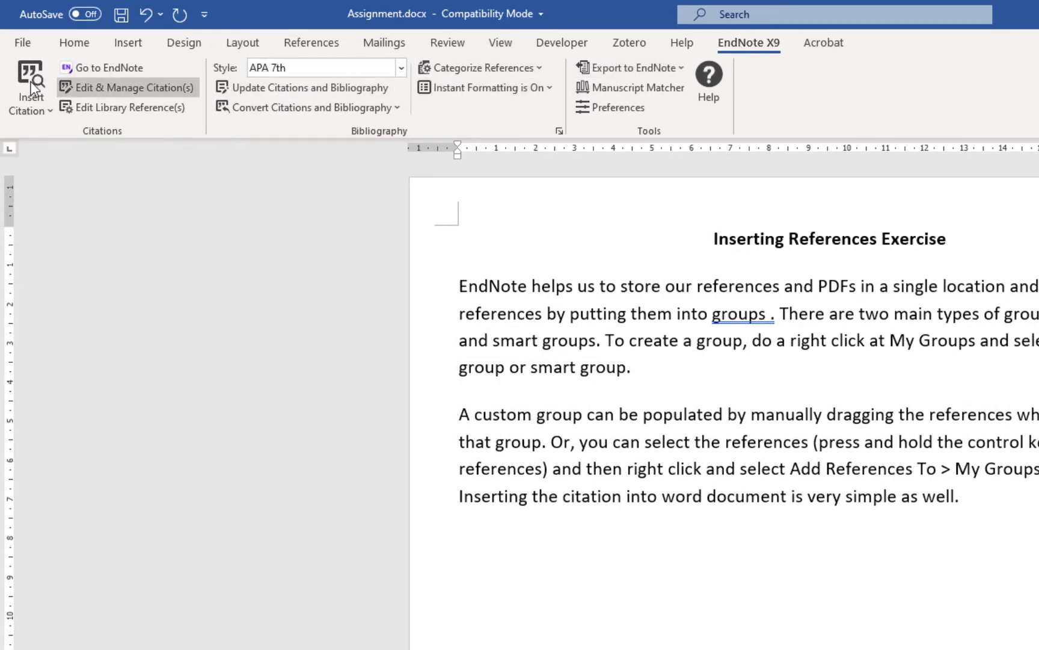
{"action": "left_click", "coordinate": [30, 88]}
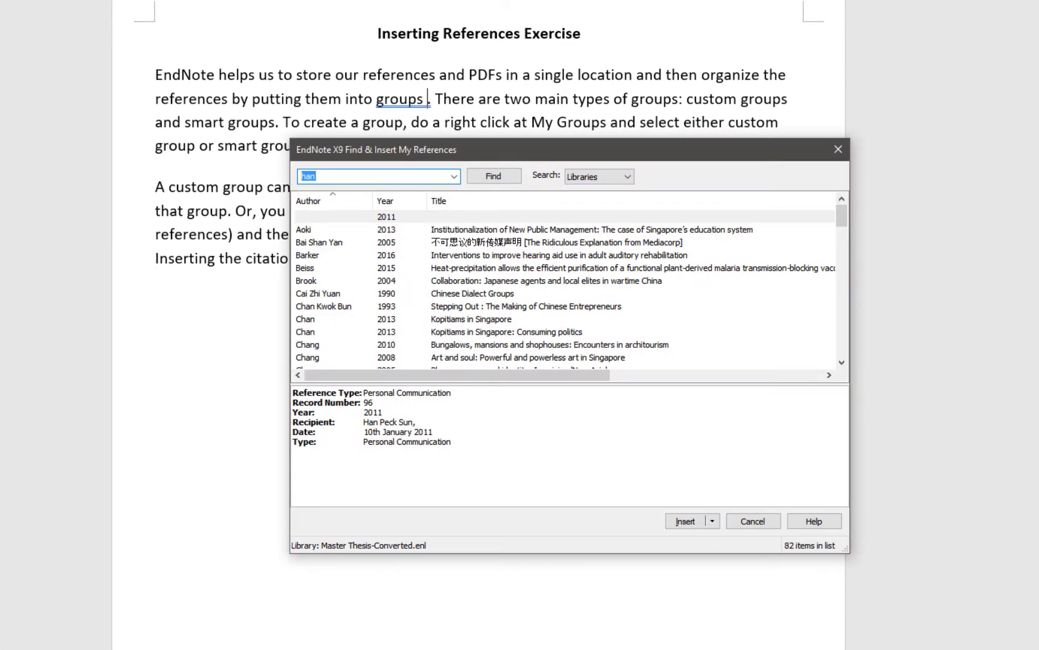
{"action": "type", "text": "Han Ming Guang"}
{"action": "left_click", "coordinate": [496, 175]}
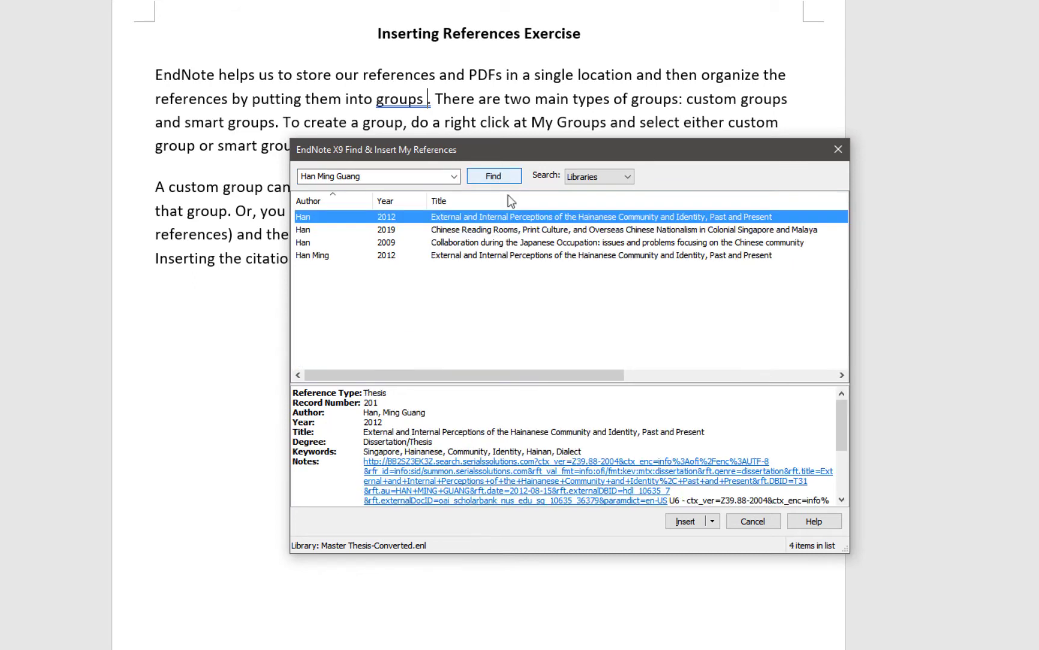
{"action": "left_click", "coordinate": [523, 231]}
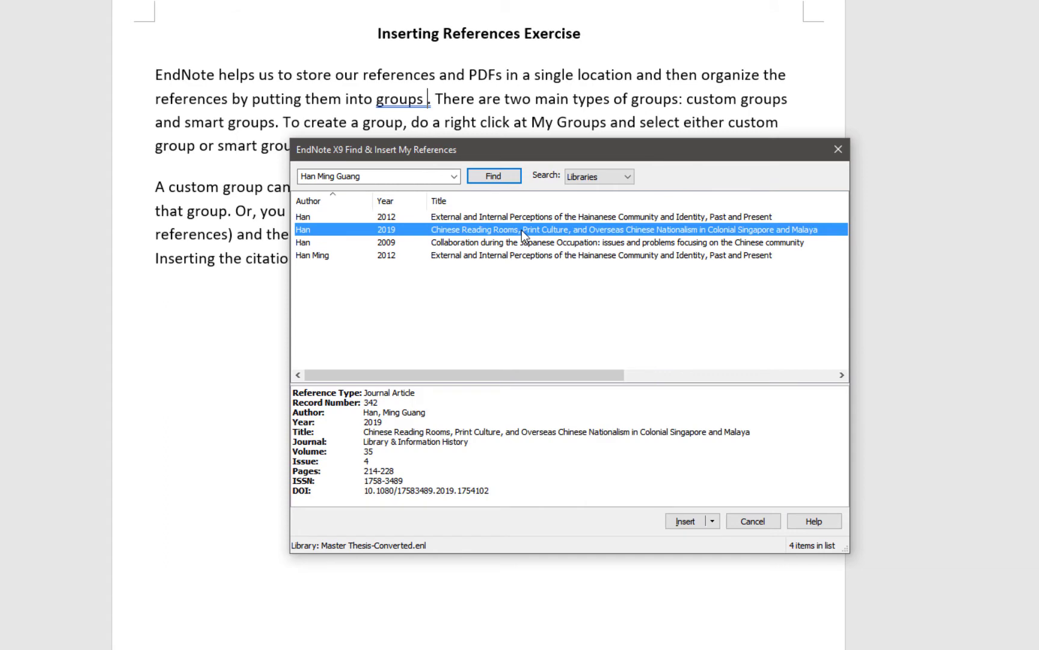
{"action": "left_click", "coordinate": [687, 522]}
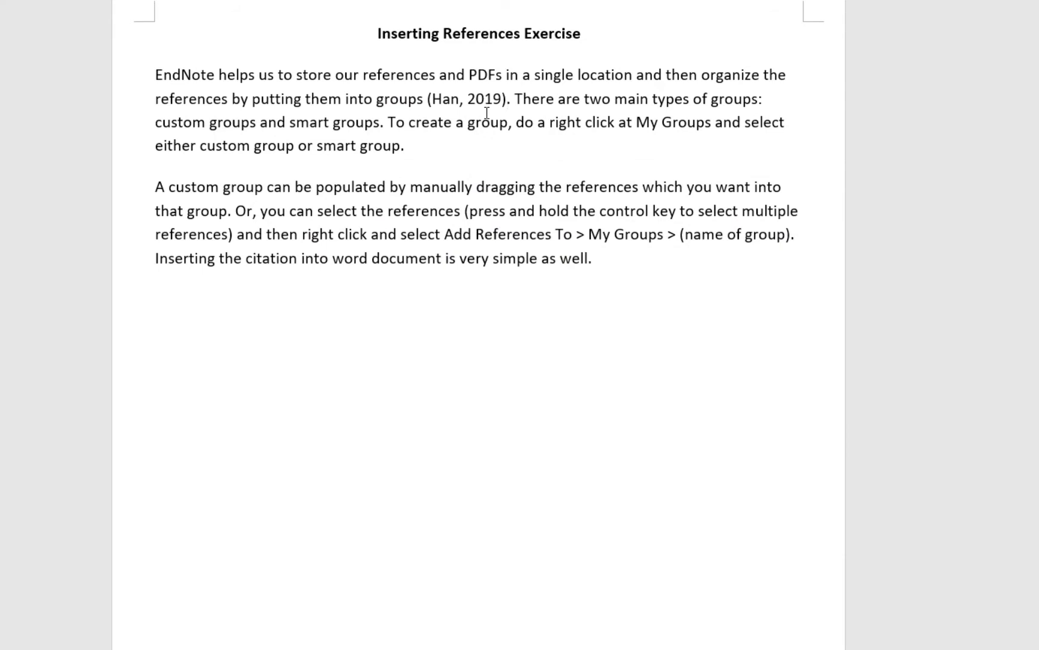
{"action": "scroll", "coordinate": [487, 117], "scroll_direction": "down", "scroll_amount": 10}
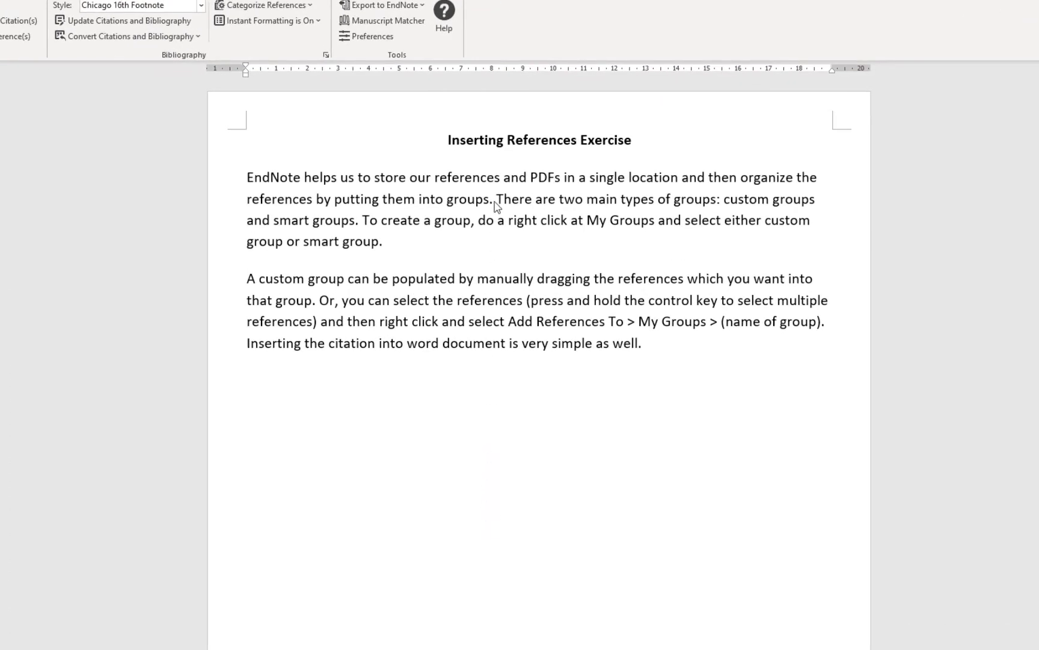
Insert a footnote after the sentence ending "putting them into groups." in the first paragraph.
{"action": "left_click", "coordinate": [494, 202]}
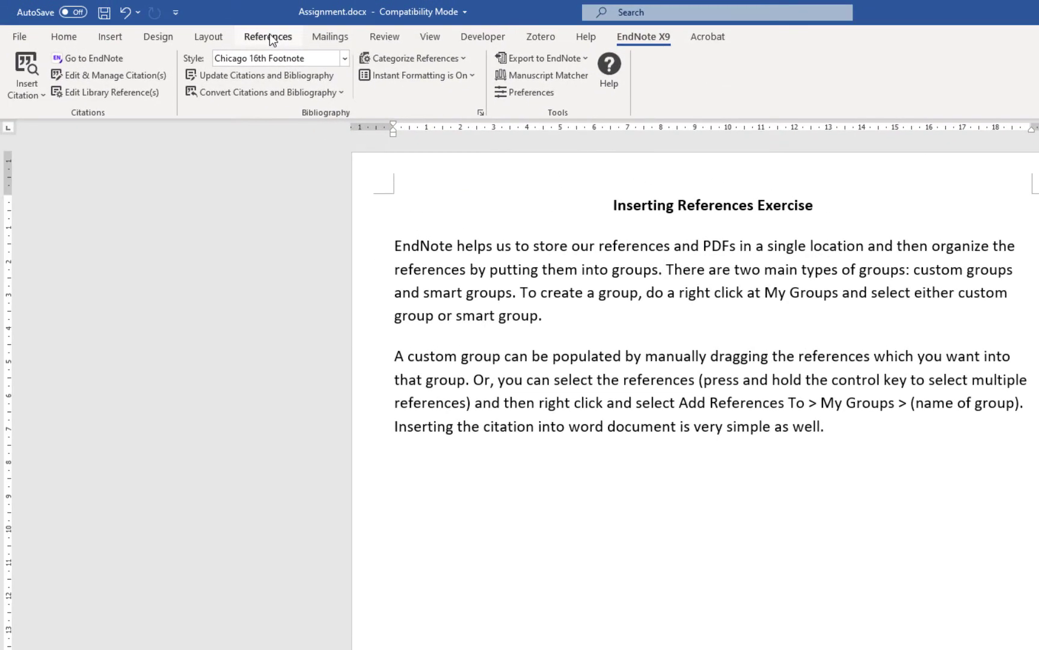
{"action": "left_click", "coordinate": [269, 36]}
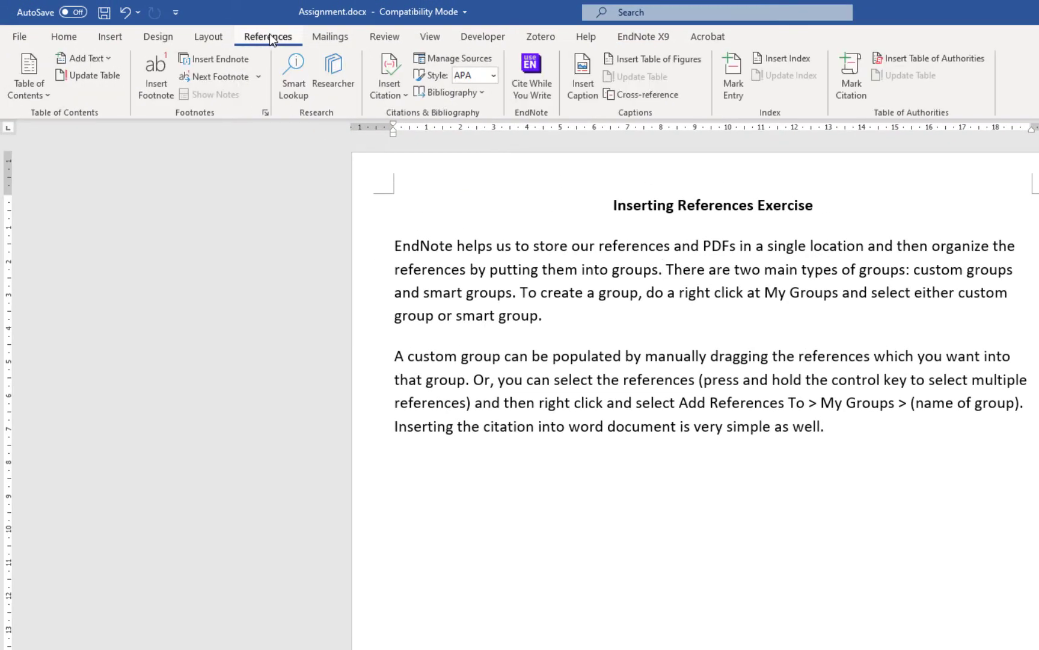
{"action": "left_click", "coordinate": [161, 74]}
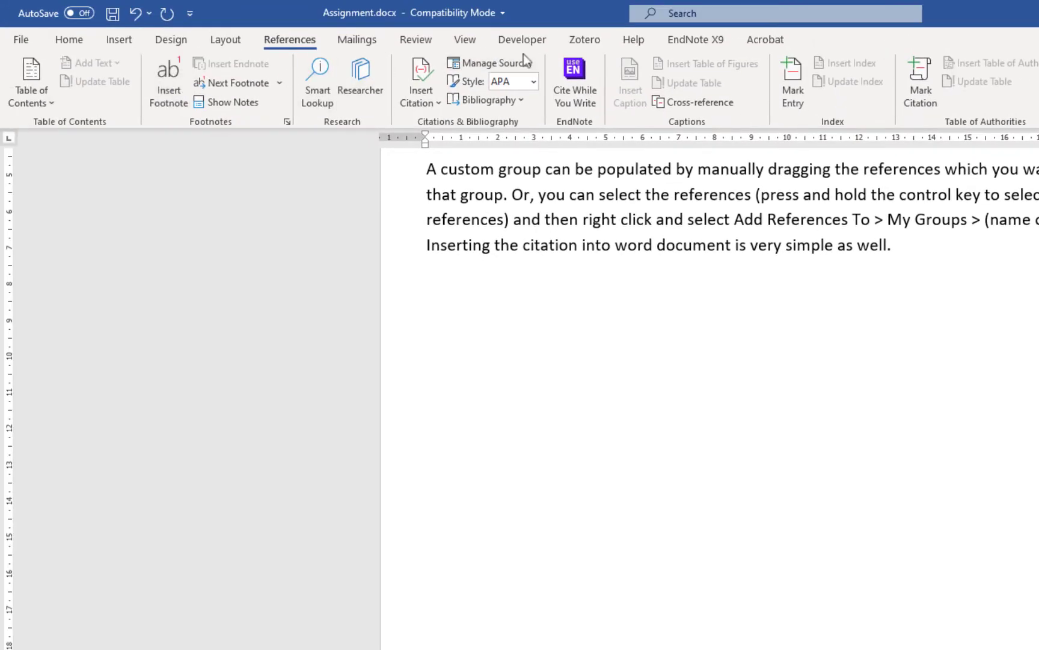
Insert the EndNote citation for the 2019 journal article on Chinese reading rooms into the footnote.
{"action": "left_click", "coordinate": [689, 42]}
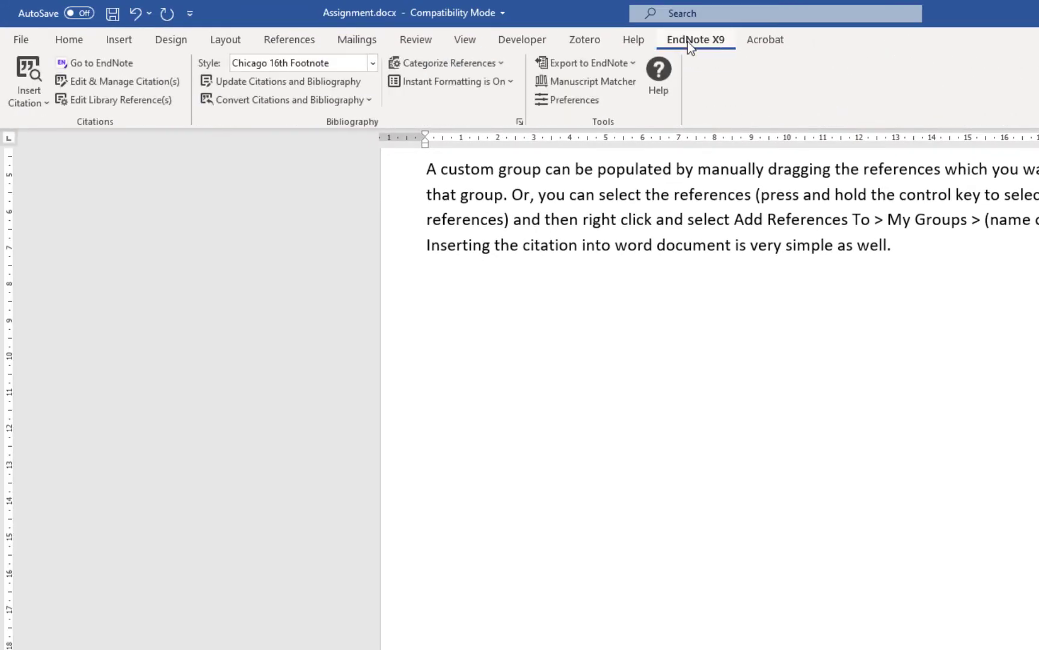
{"action": "left_click", "coordinate": [29, 79]}
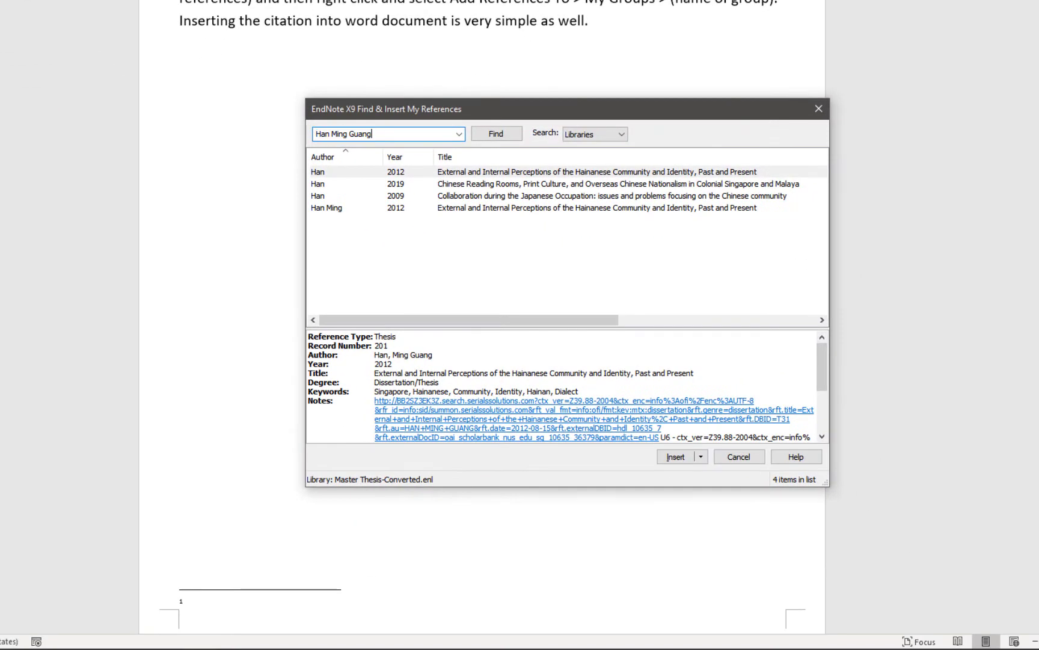
{"action": "left_click", "coordinate": [505, 135]}
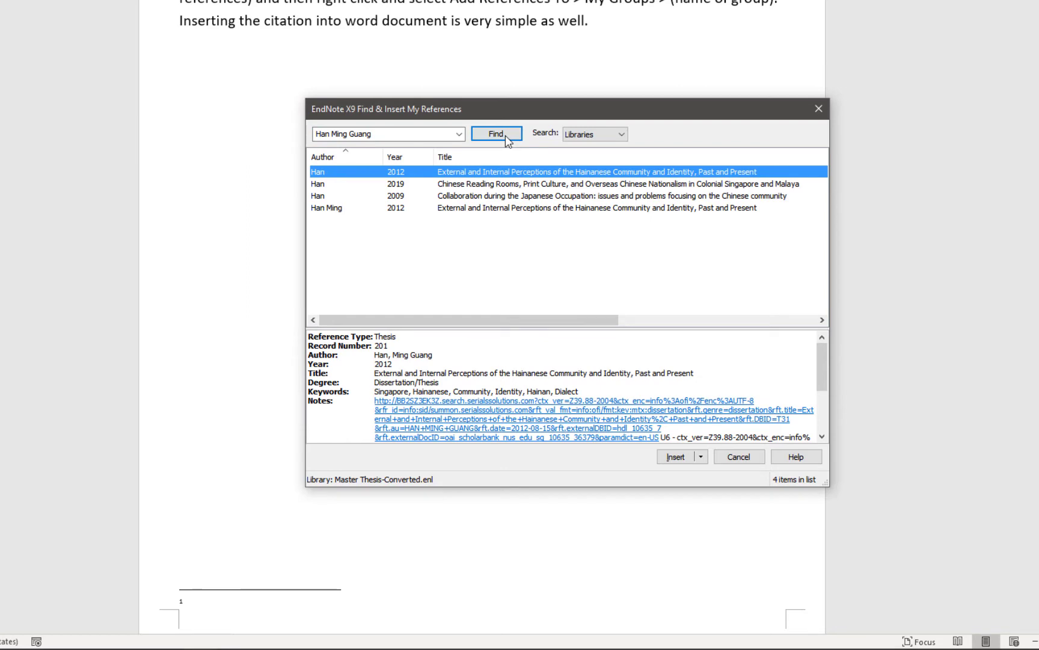
{"action": "left_click", "coordinate": [464, 184]}
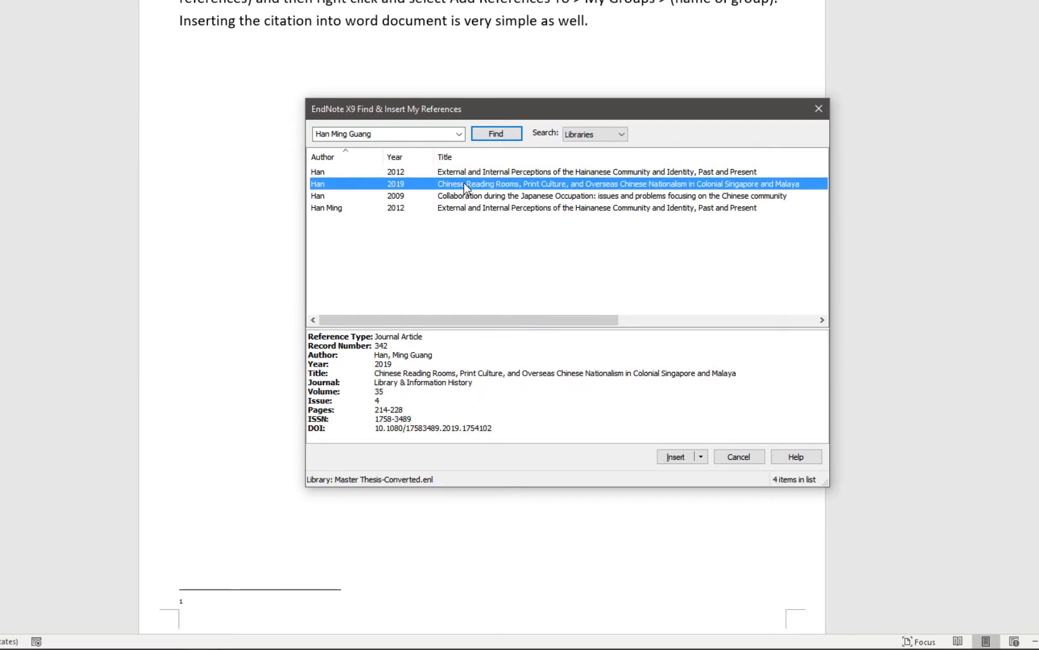
{"action": "left_click", "coordinate": [676, 456]}
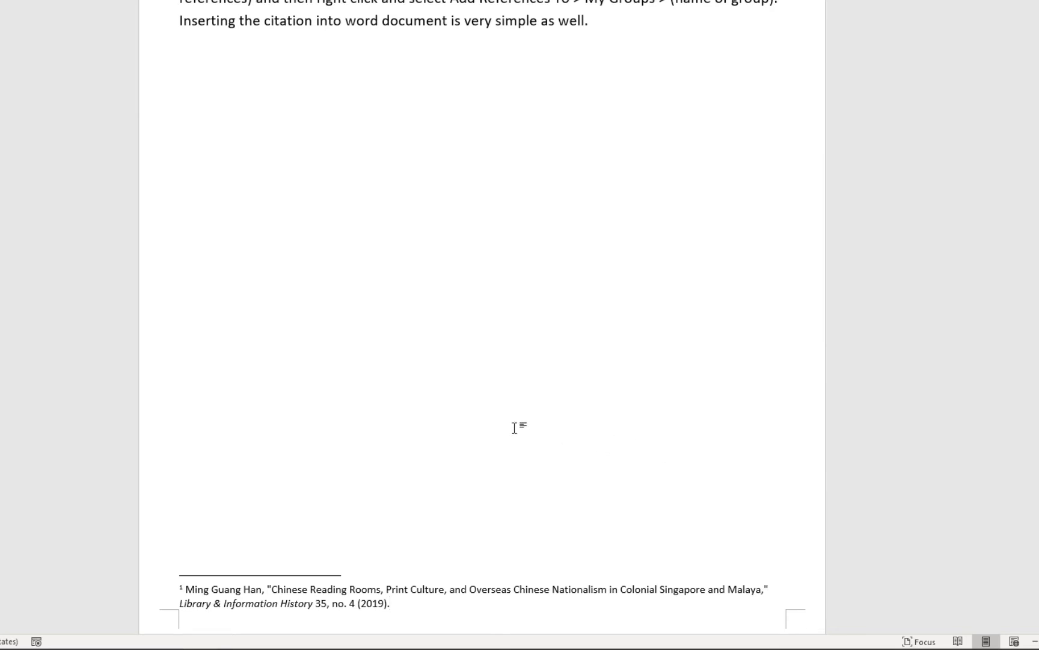
{"action": "scroll", "coordinate": [521, 428], "scroll_direction": "down", "scroll_amount": 3}
{"action": "scroll", "coordinate": [514, 428], "scroll_direction": "down", "scroll_amount": 9}
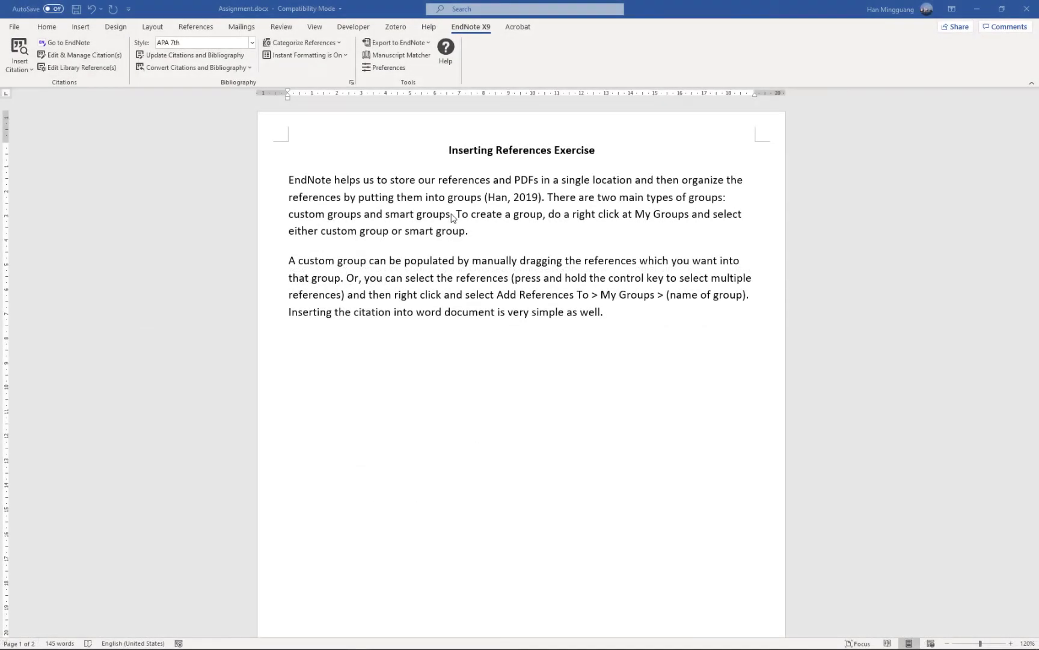
Cite the 2012 thesis on the Hainanese community after "custom groups and smart groups" in the first paragraph.
{"action": "left_click", "coordinate": [451, 216]}
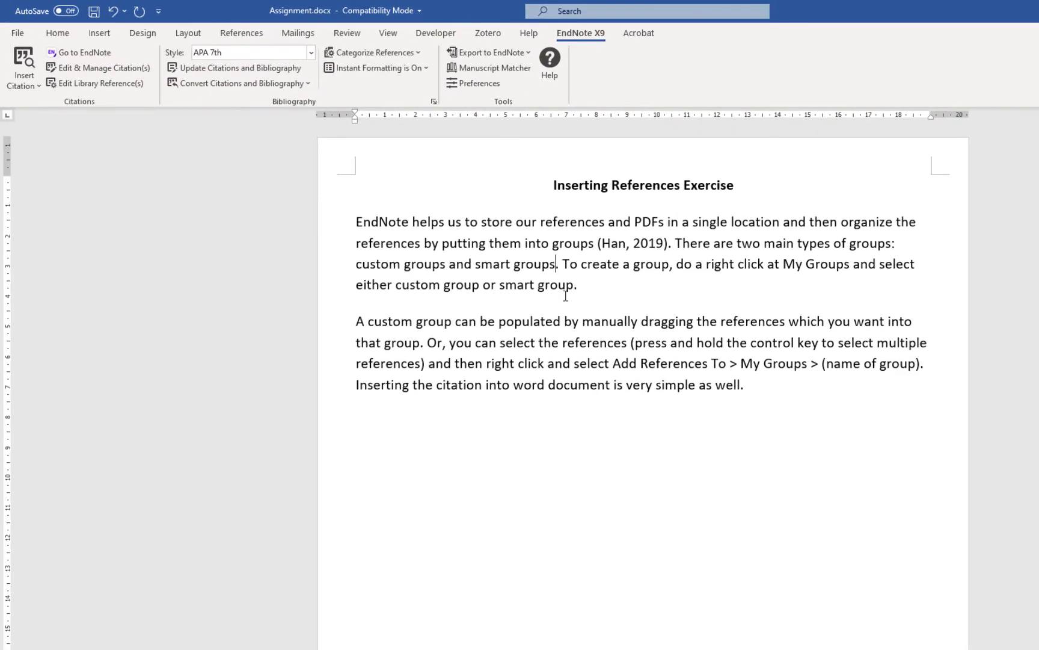
{"action": "left_click", "coordinate": [25, 60]}
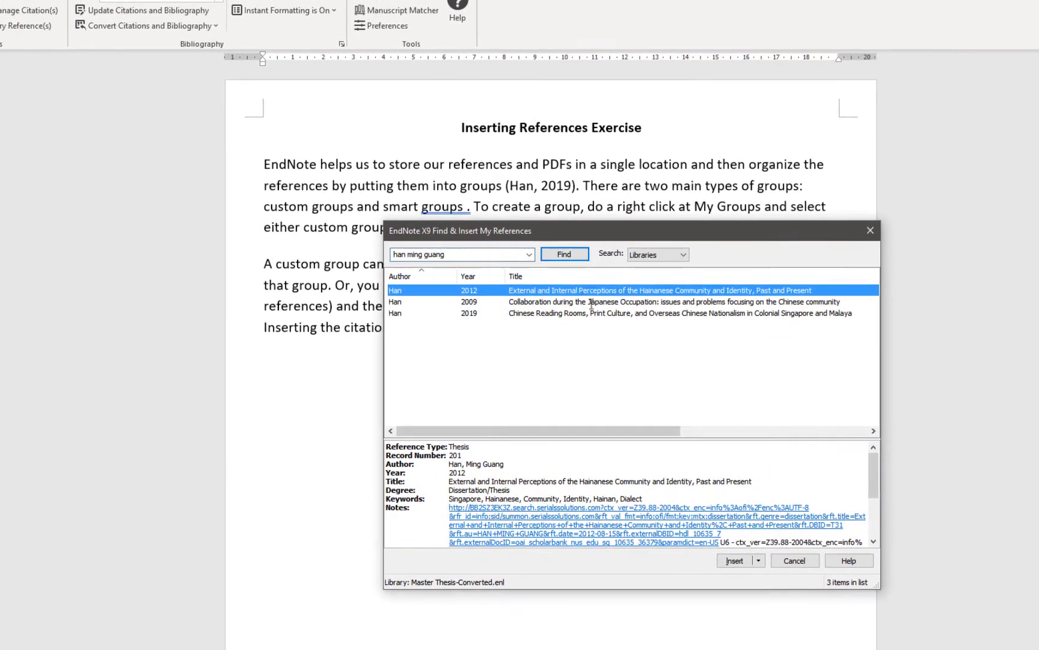
{"action": "left_click", "coordinate": [735, 560]}
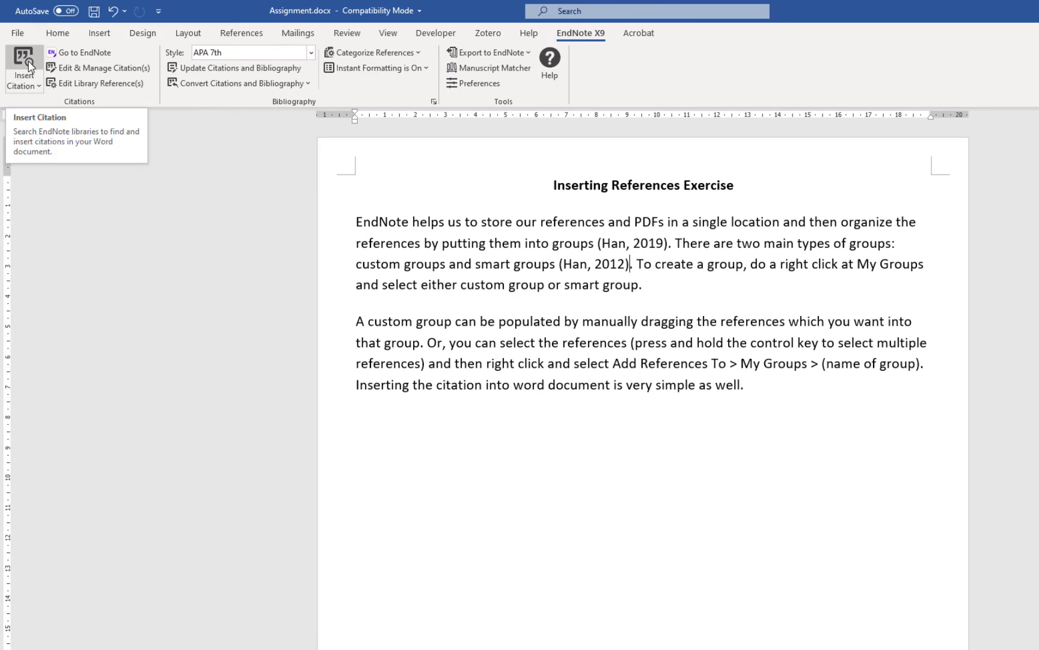
Add the 2004 article "Transborder tourism, borderless classroom" to the same citation by searching the library for an author.
{"action": "left_click", "coordinate": [28, 67]}
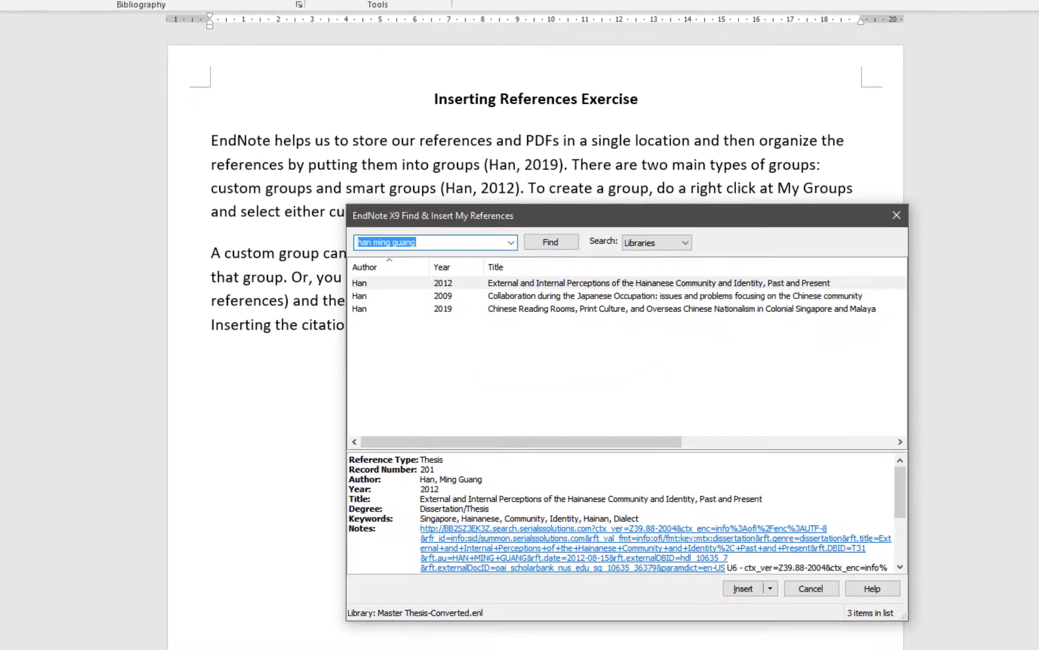
{"action": "type", "text": "hall"}
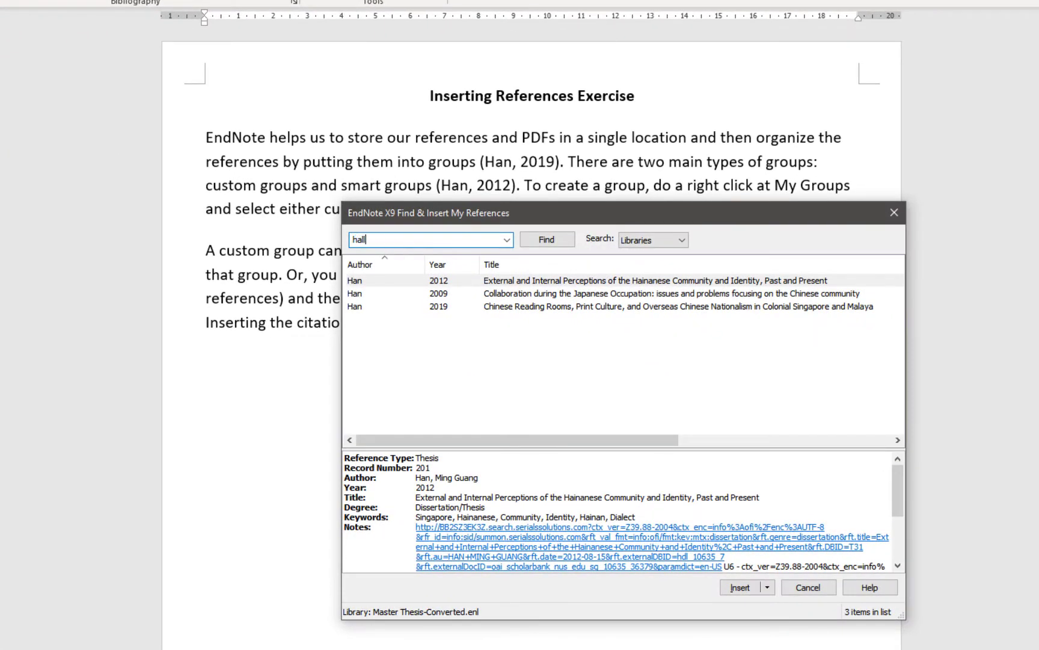
{"action": "key", "text": "Return"}
{"action": "left_click", "coordinate": [501, 308]}
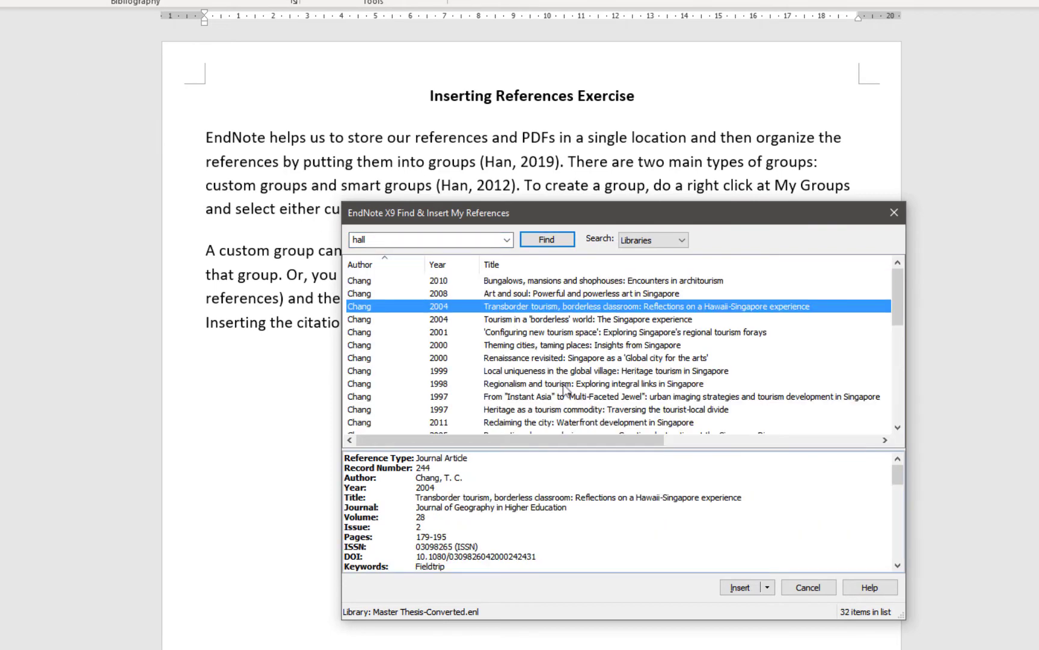
{"action": "left_click", "coordinate": [739, 588]}
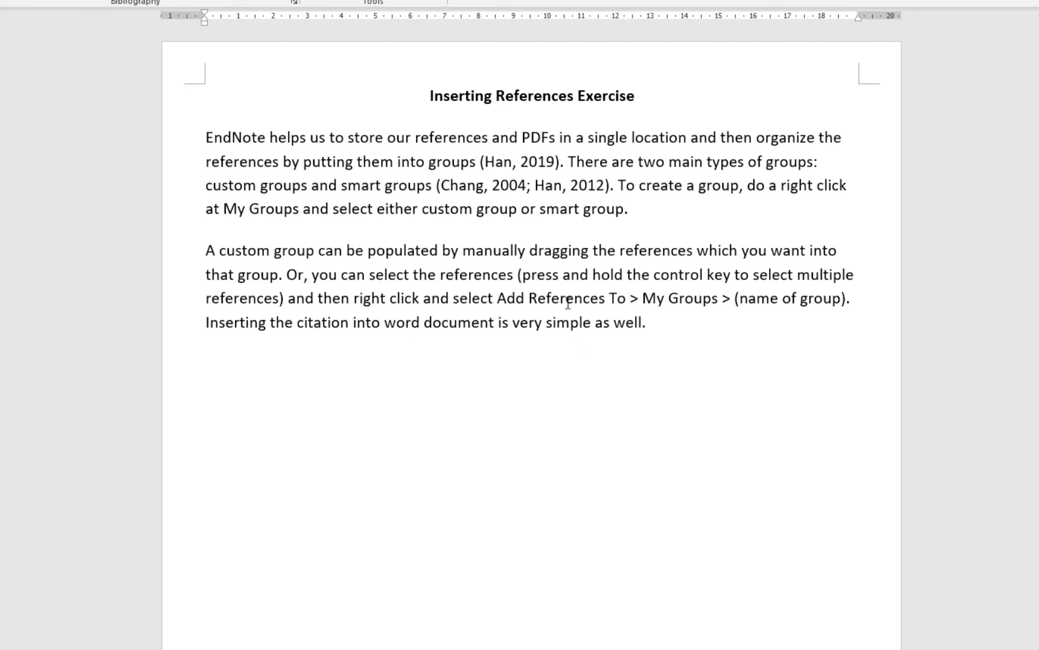
{"action": "left_click", "coordinate": [531, 189]}
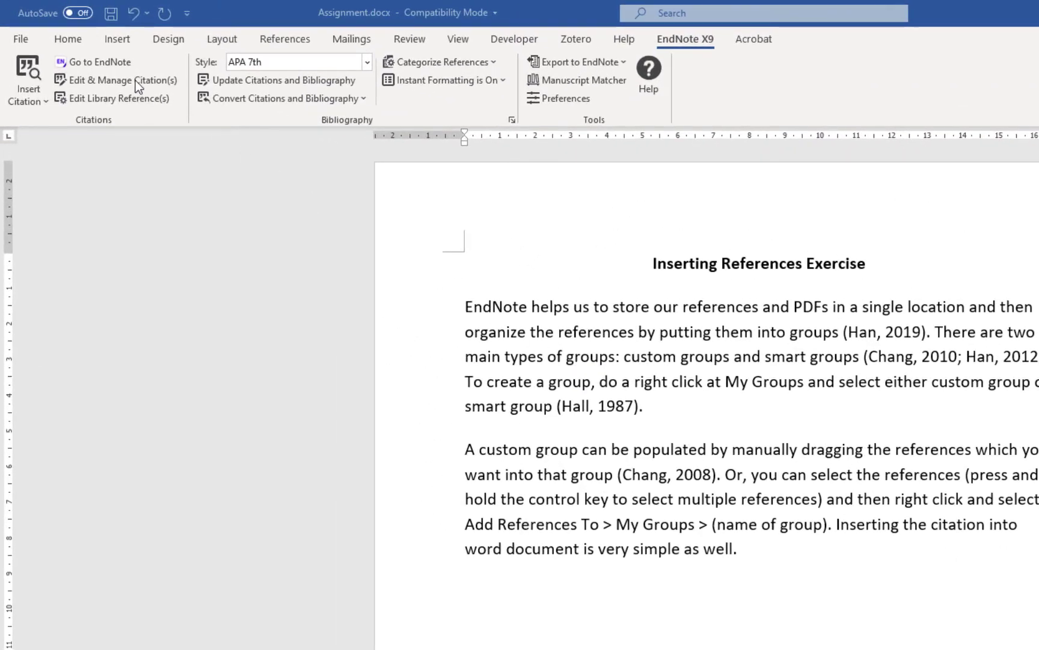
Remove the 2008 citation from the second paragraph using Edit & Manage Citations.
{"action": "left_click", "coordinate": [137, 83]}
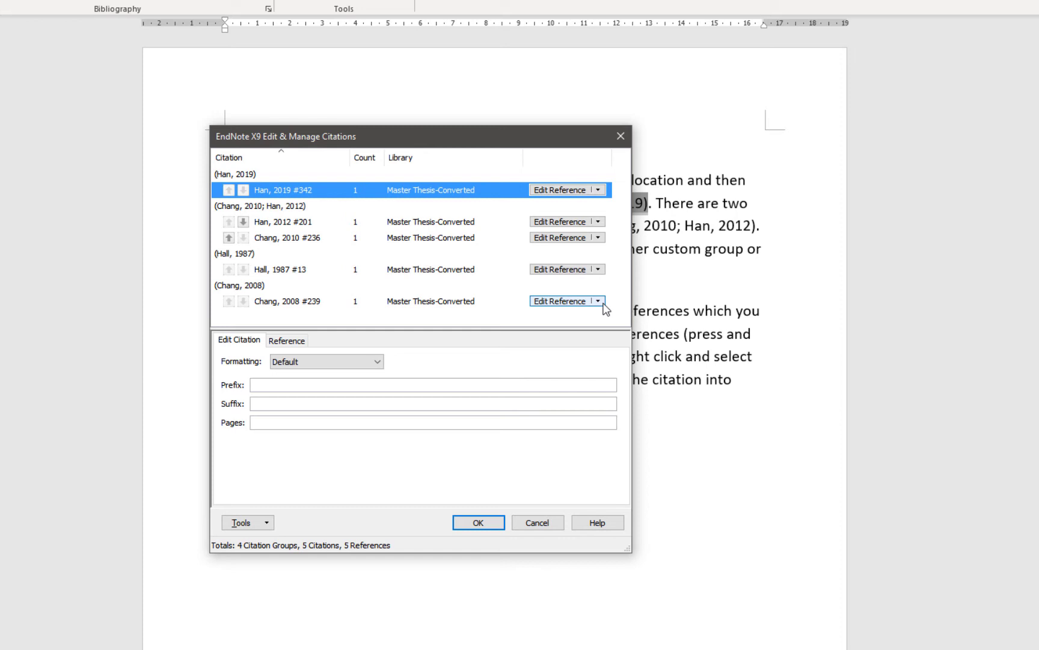
{"action": "left_click", "coordinate": [598, 301]}
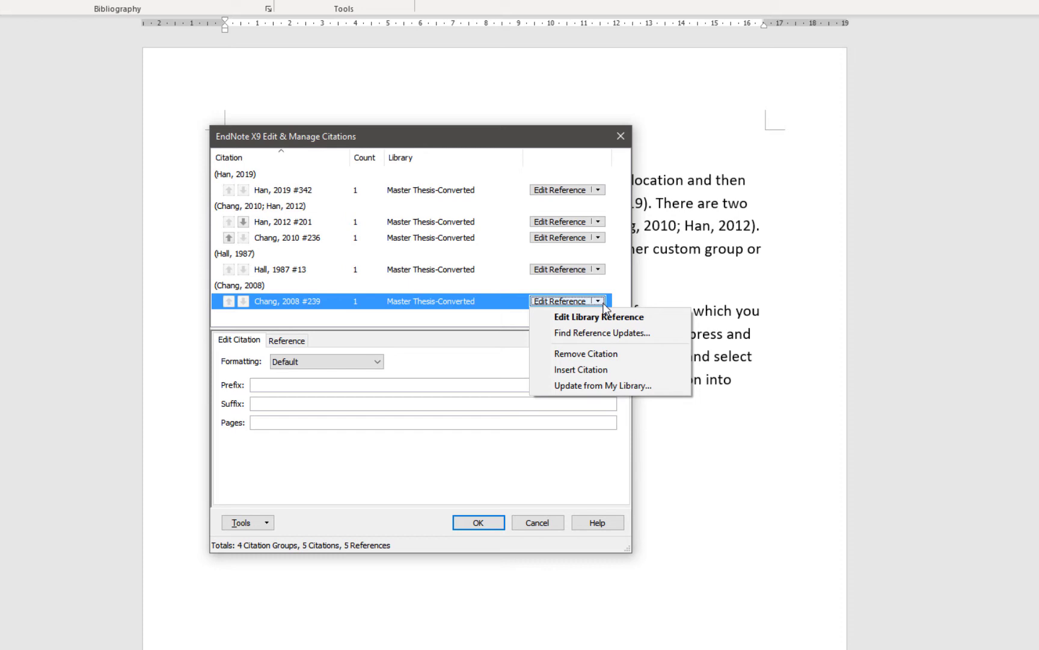
{"action": "left_click", "coordinate": [610, 355]}
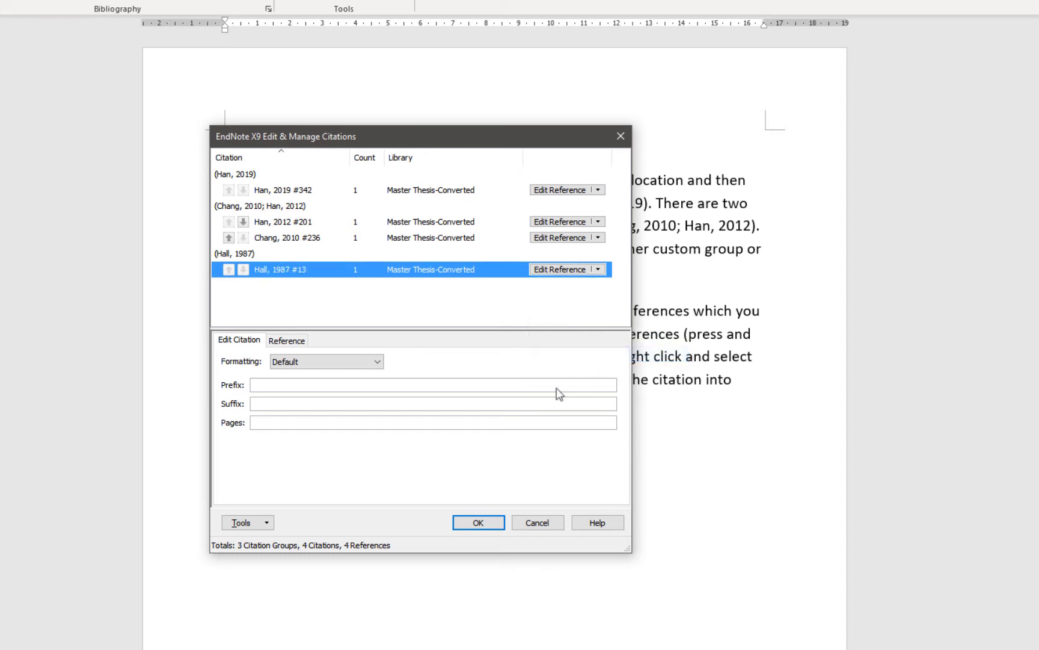
{"action": "left_click", "coordinate": [482, 521]}
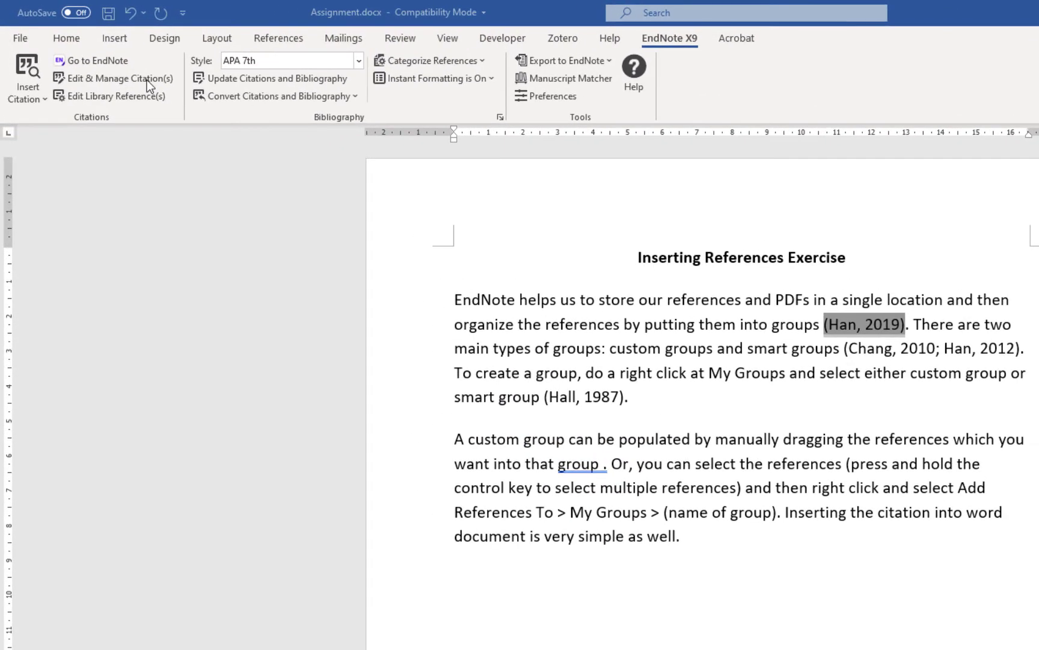
Add page 15 to the 2019 citation through Edit & Manage Citations, keeping its formatting at Default.
{"action": "left_click", "coordinate": [147, 80]}
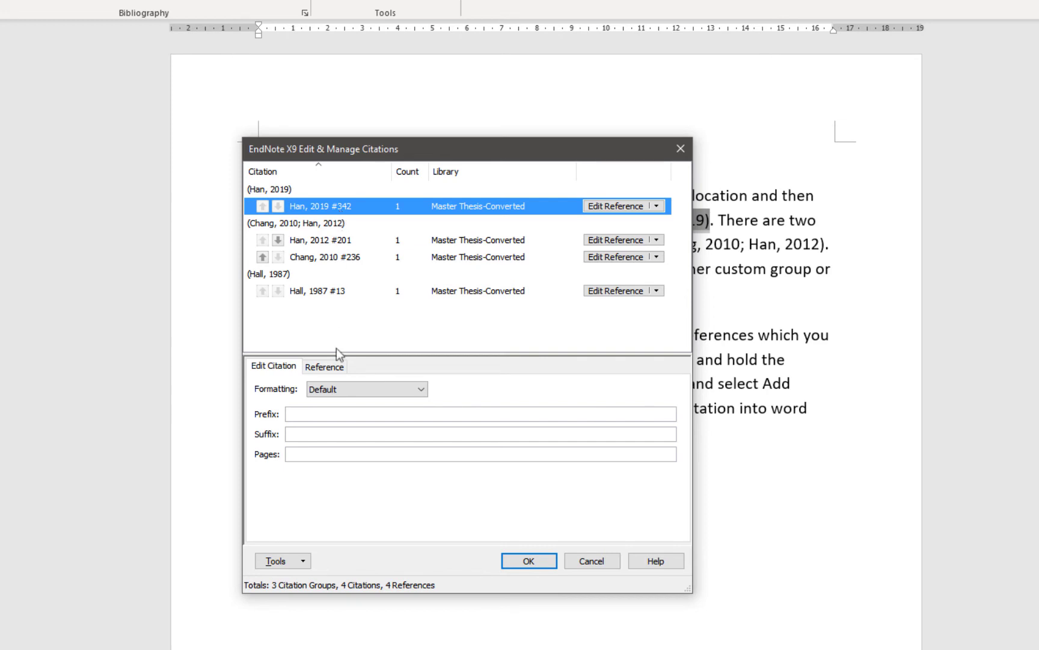
{"action": "left_click", "coordinate": [335, 456]}
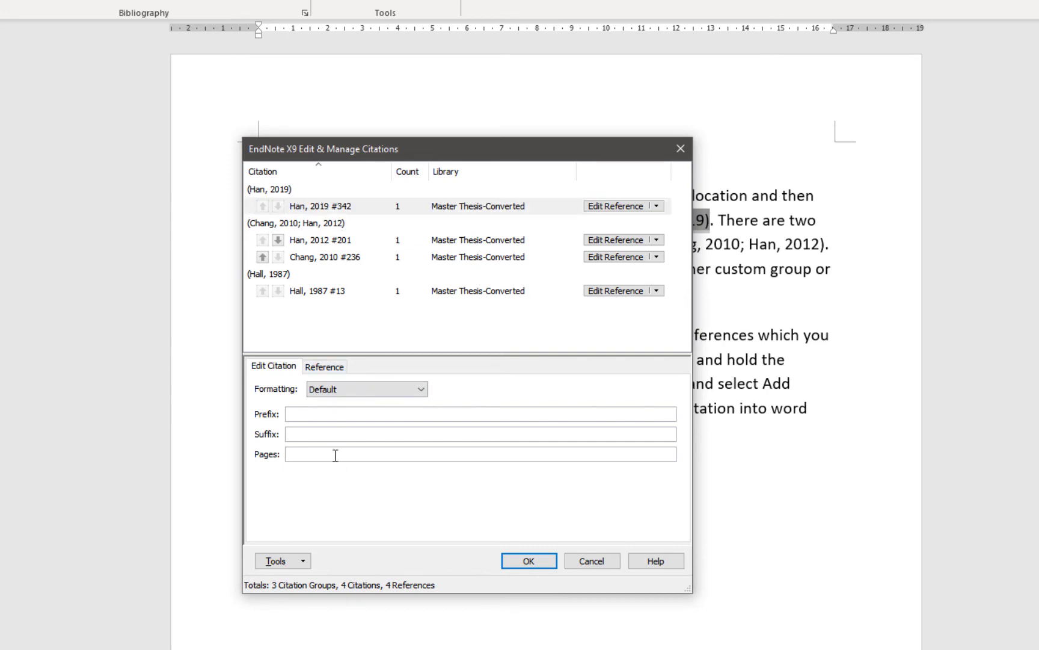
{"action": "left_click", "coordinate": [319, 414]}
{"action": "left_click", "coordinate": [327, 433]}
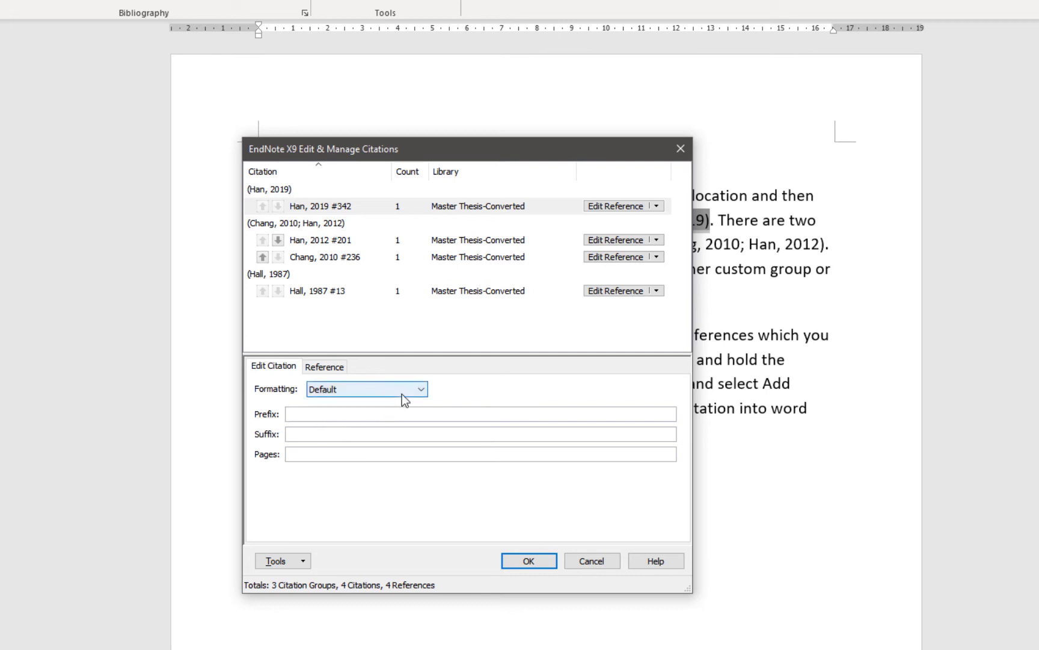
{"action": "left_click", "coordinate": [417, 390]}
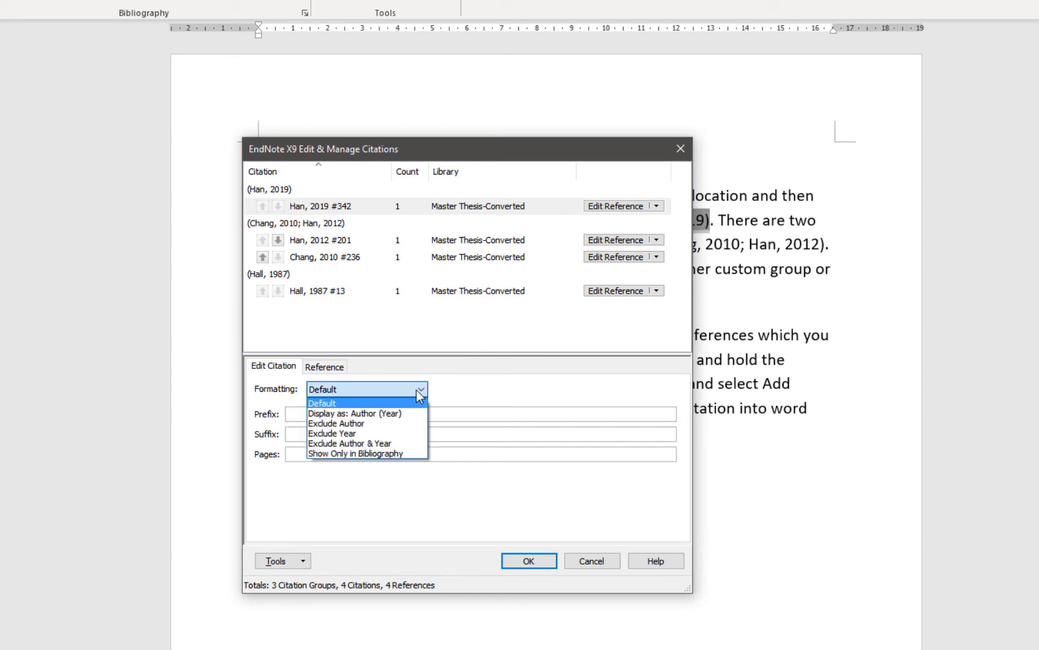
{"action": "key", "text": "Down"}
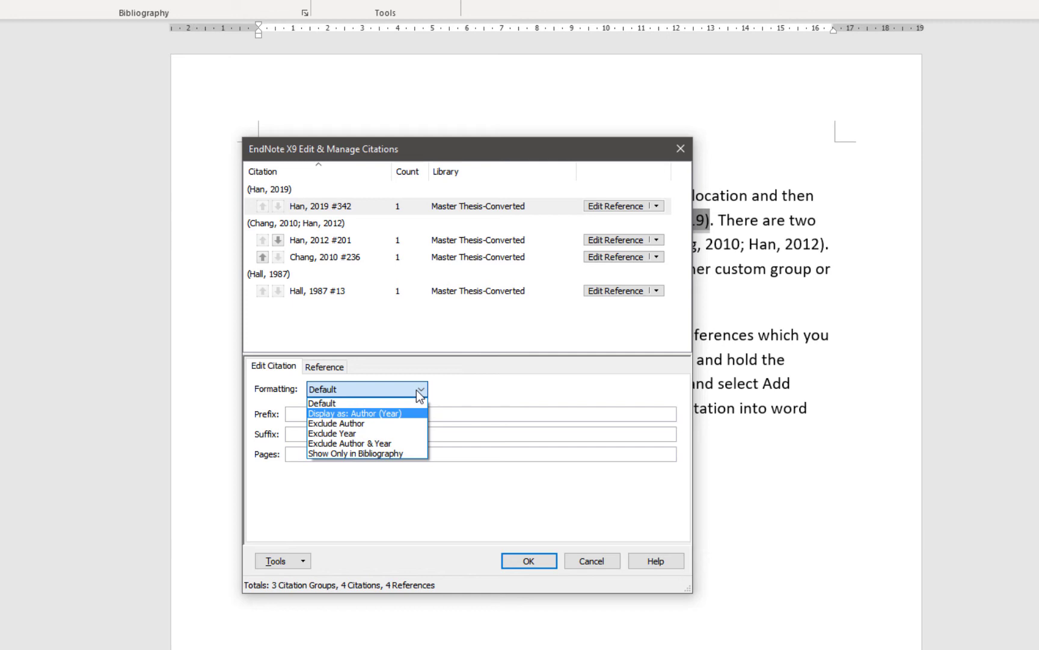
{"action": "left_click", "coordinate": [404, 403]}
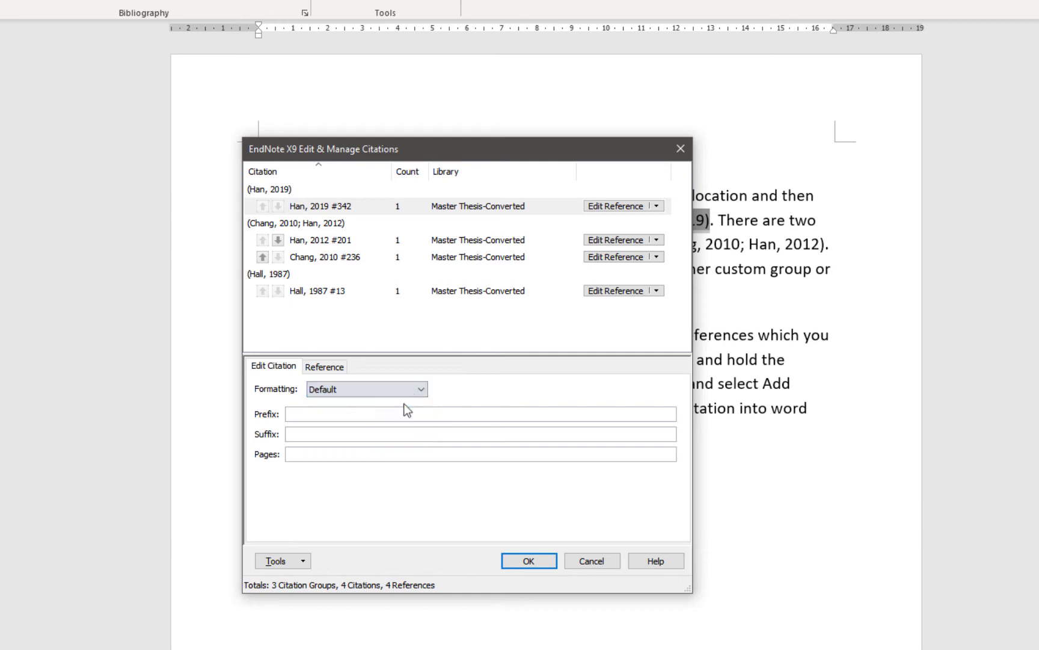
{"action": "left_click", "coordinate": [375, 455]}
{"action": "type", "text": "15"}
{"action": "left_click", "coordinate": [540, 559]}
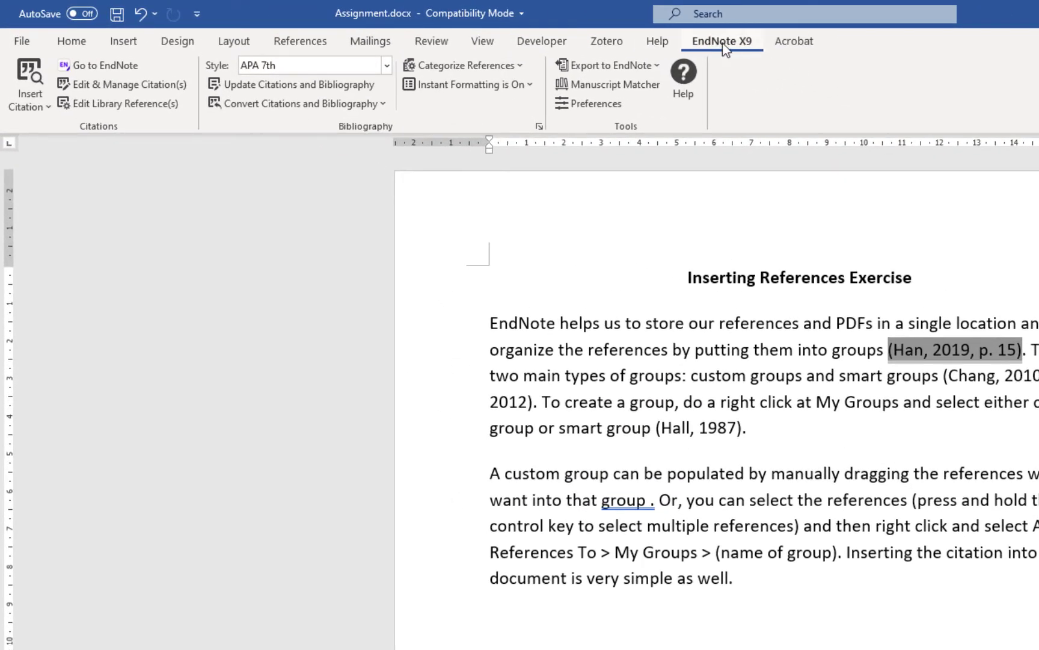
Change the citation style of Assignment.docx to IEEE, then review the bibliography's layout settings and accept them as they are.
{"action": "left_click", "coordinate": [388, 65]}
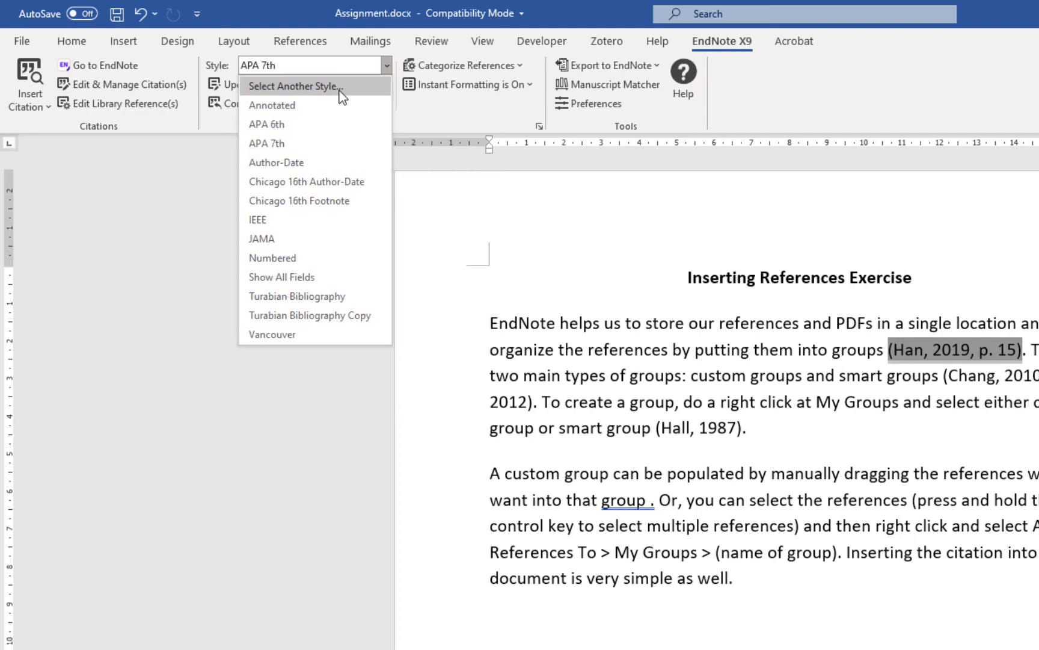
{"action": "left_click", "coordinate": [334, 220]}
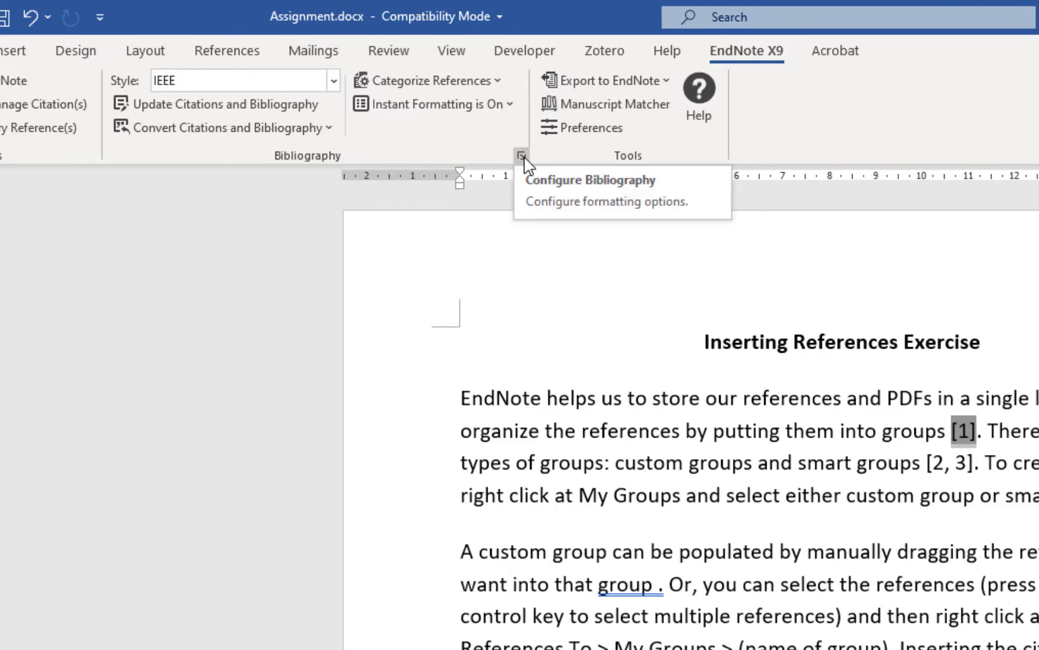
{"action": "left_click", "coordinate": [521, 156]}
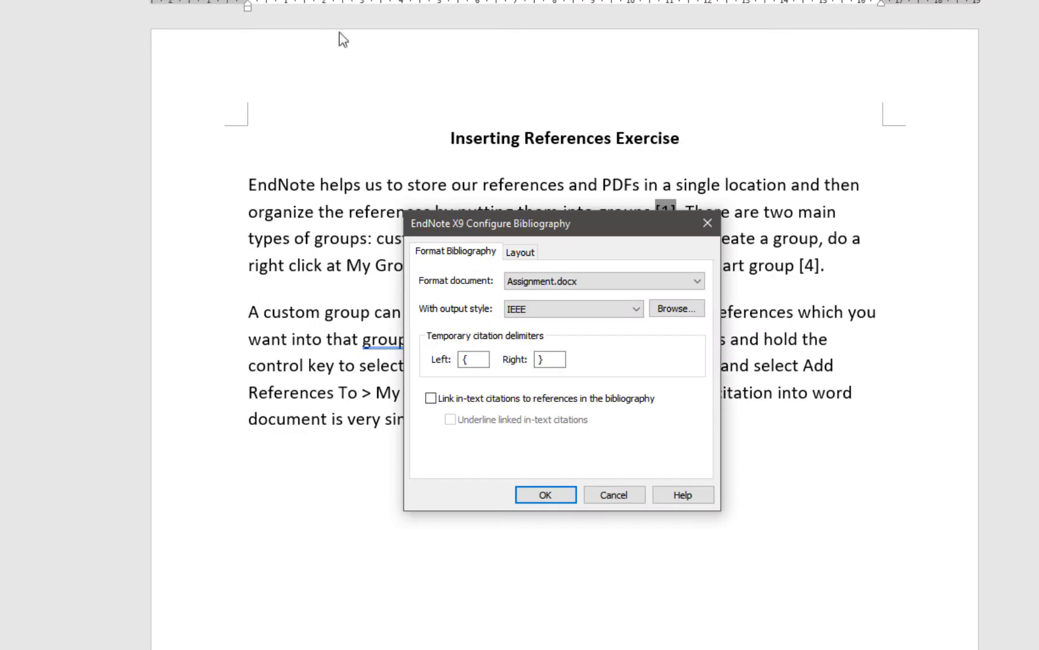
{"action": "left_click", "coordinate": [518, 252]}
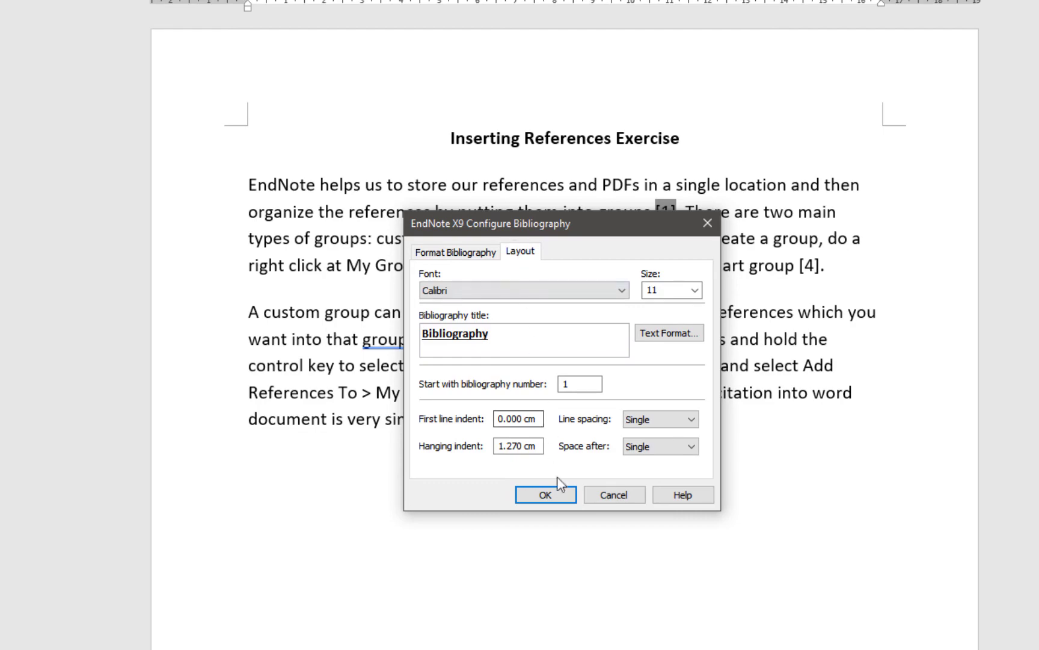
{"action": "left_click", "coordinate": [558, 495]}
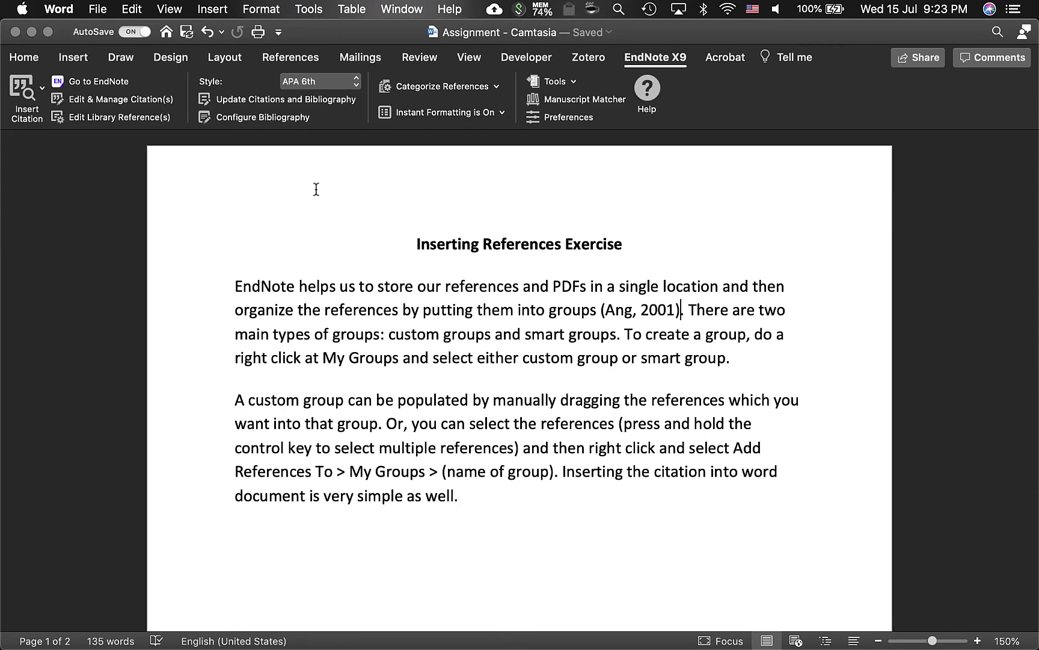
Switch to the Assignment - Camtasia document in Word for Mac and open the layout settings of its EndNote bibliography.
{"action": "left_click", "coordinate": [292, 117]}
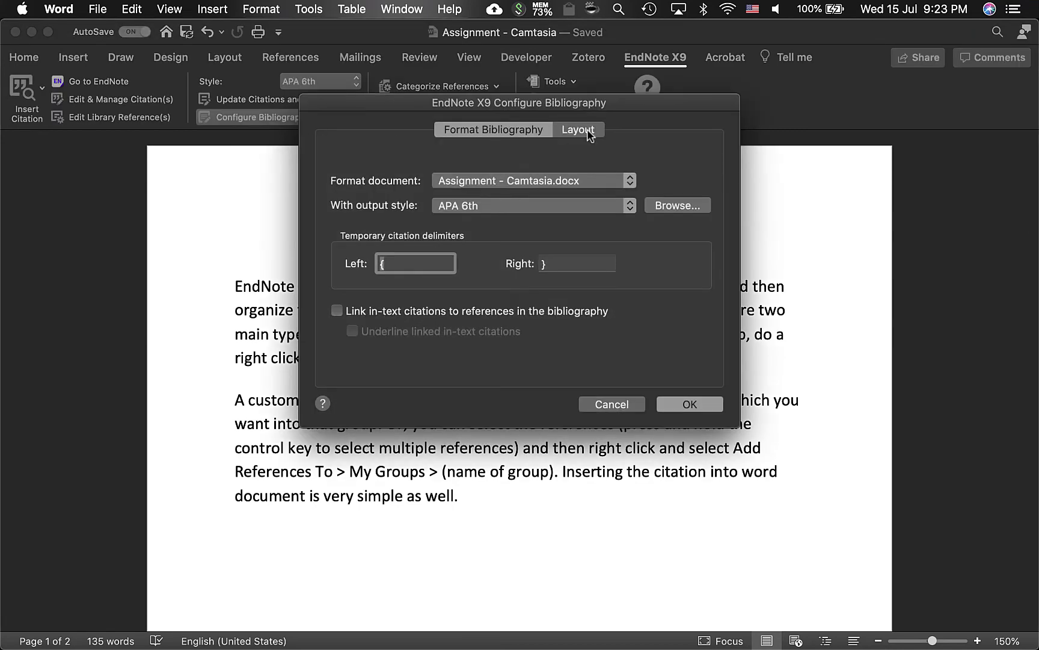
{"action": "left_click", "coordinate": [587, 129]}
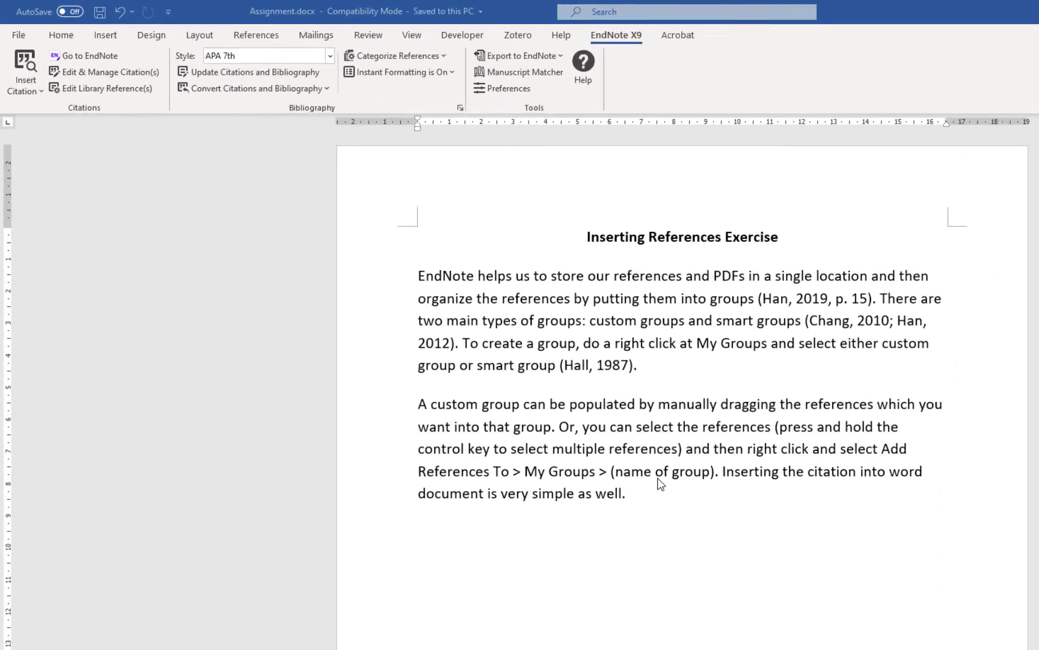
Back in Assignment.docx, look through EndNote's options for converting citations and bibliography, including Convert to Plain Text.
{"action": "left_click", "coordinate": [681, 38]}
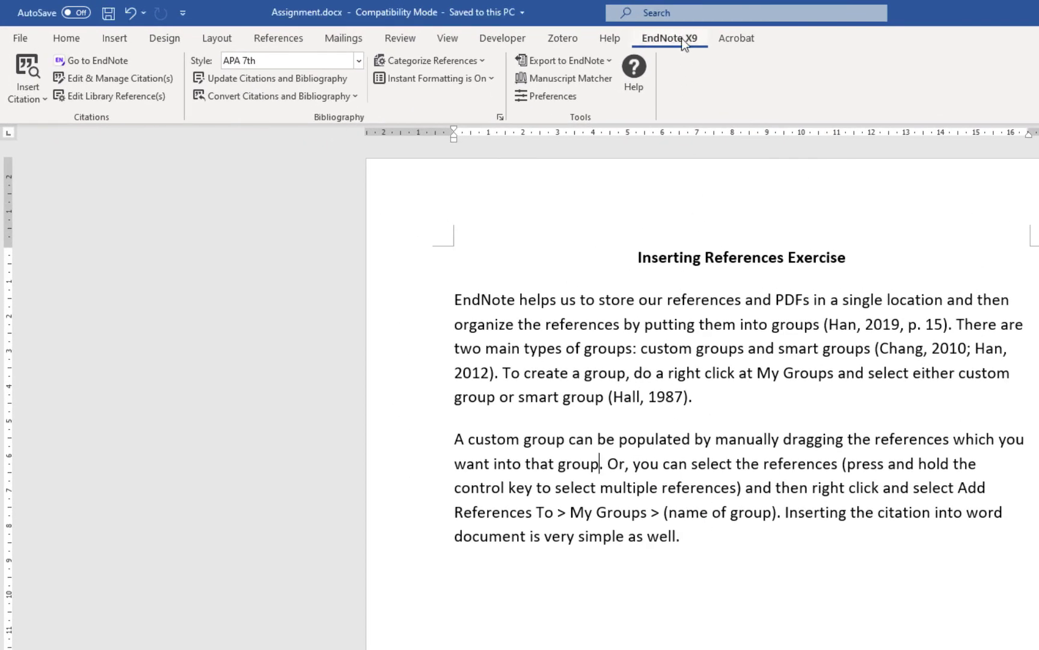
{"action": "left_click", "coordinate": [355, 97]}
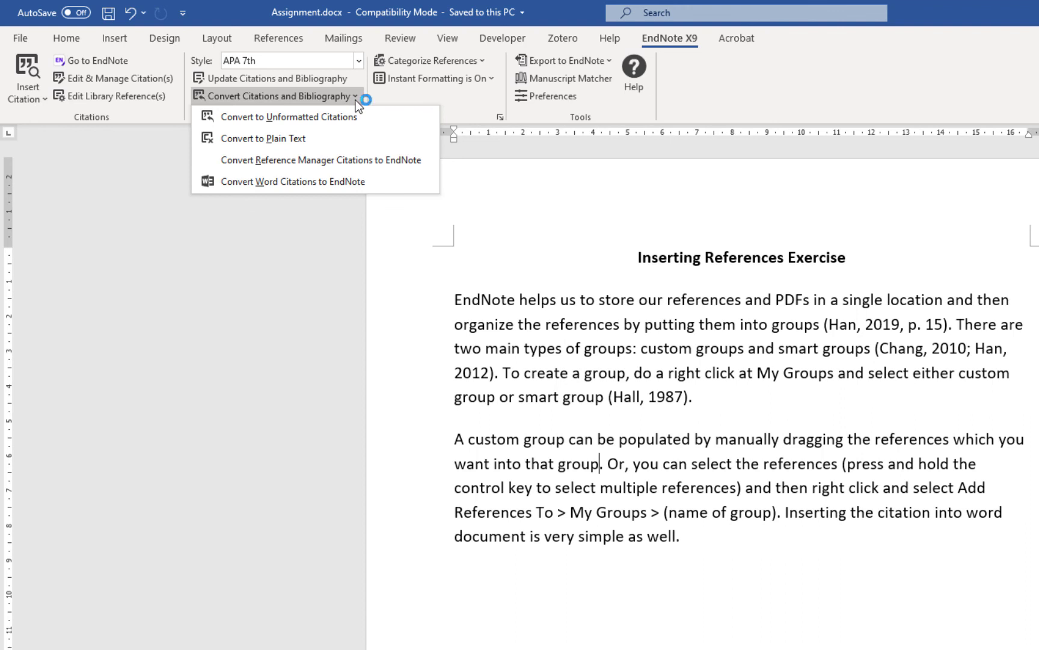
{"action": "key", "text": "Down"}
{"action": "key", "text": "Down"}
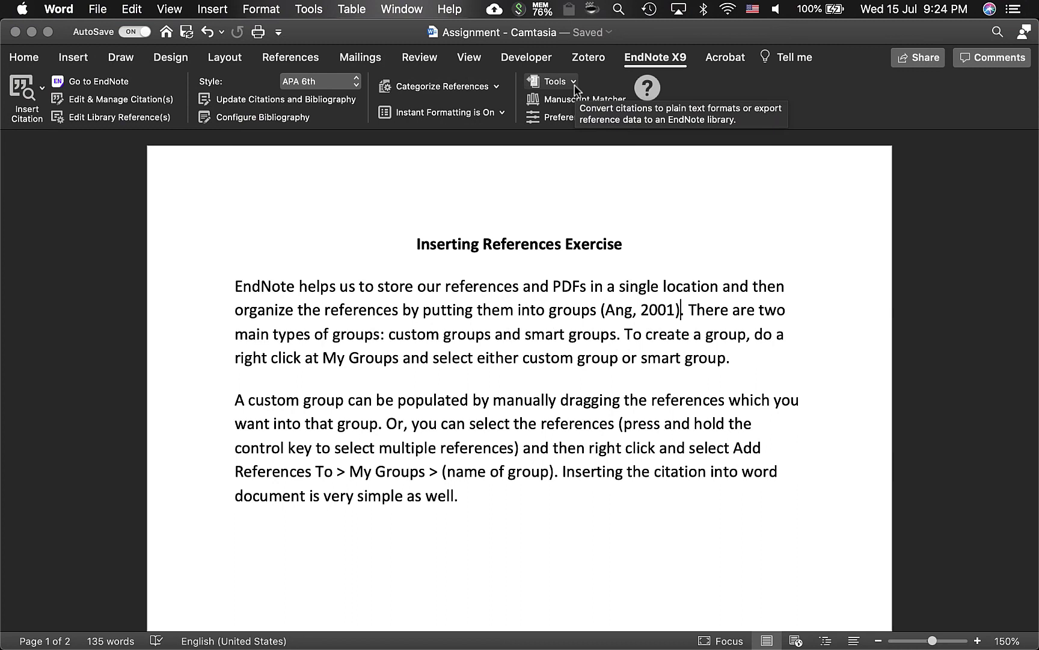
Switch to the Assignment - Camtasia document in Word for Mac and look through EndNote's citation conversion options.
{"action": "left_click", "coordinate": [573, 83]}
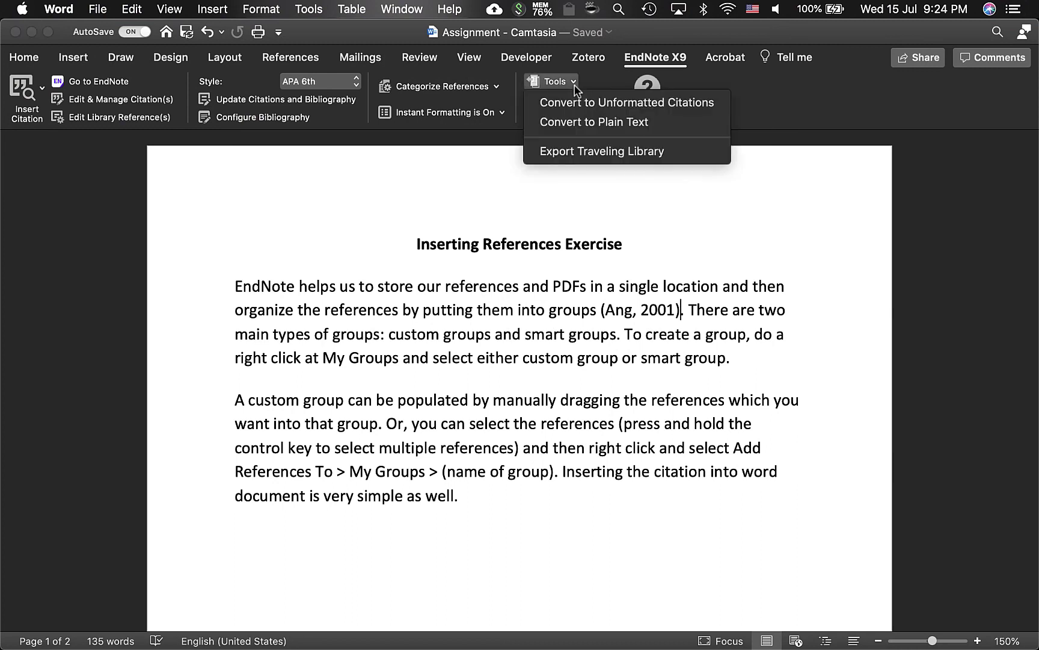
{"action": "key", "text": "Down"}
{"action": "key", "text": "Down"}
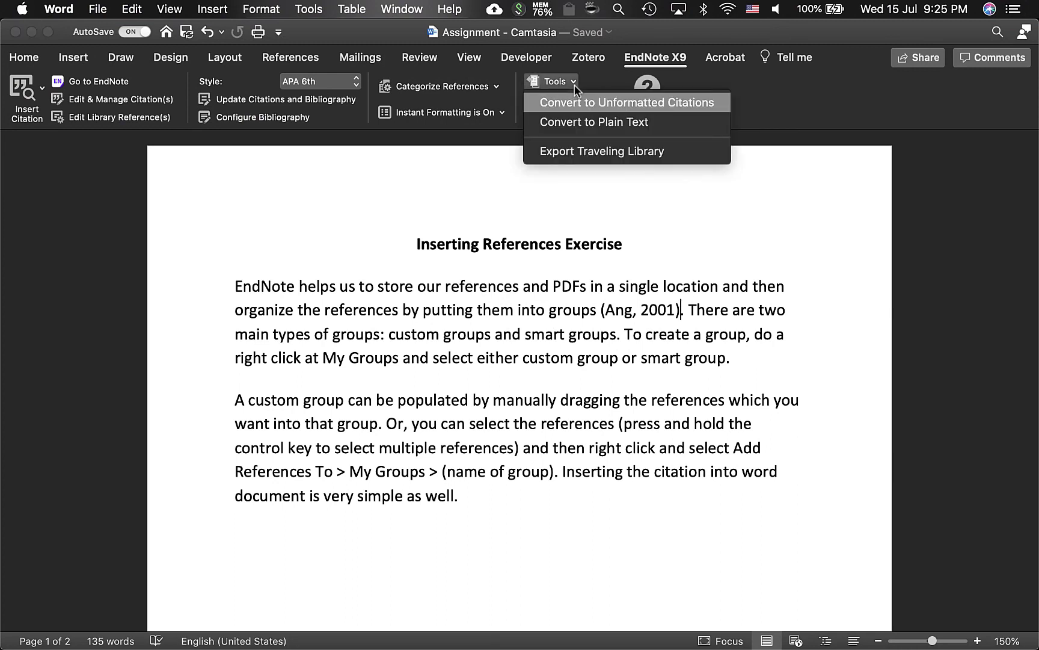